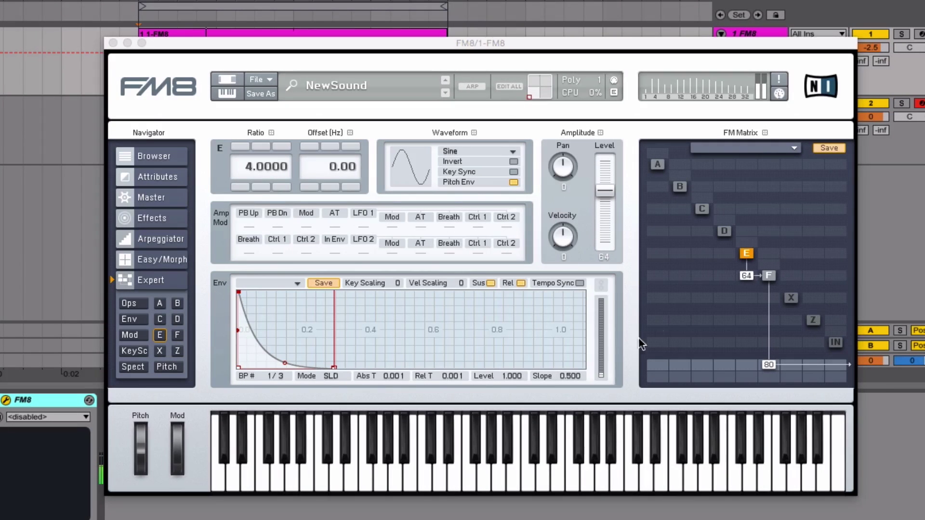
Lower the E→F amount, then set Polyphony to 8, Output Volume to 71, and 8 unison voices with detune 4.
mouse_move(747, 276)
mouse_down()
mouse_move(749, 297)
mouse_move(749, 283)
mouse_up()
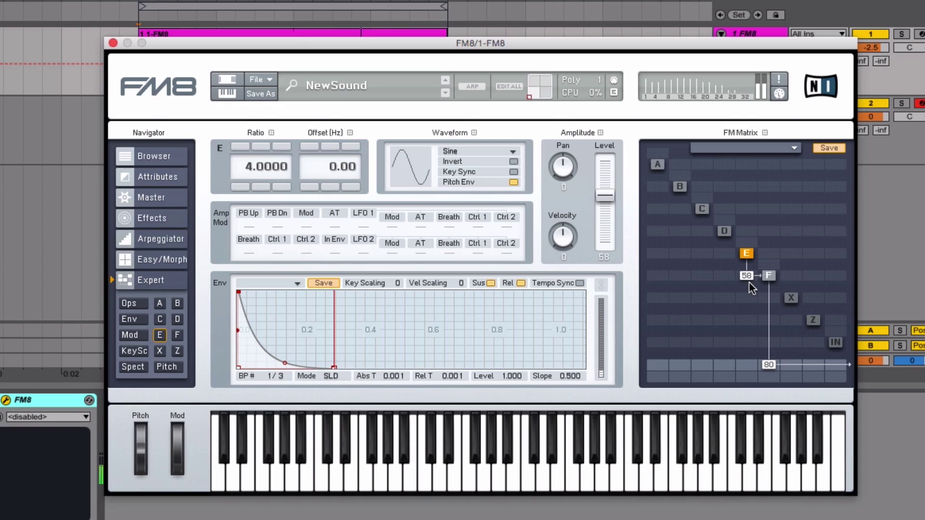
click(161, 205)
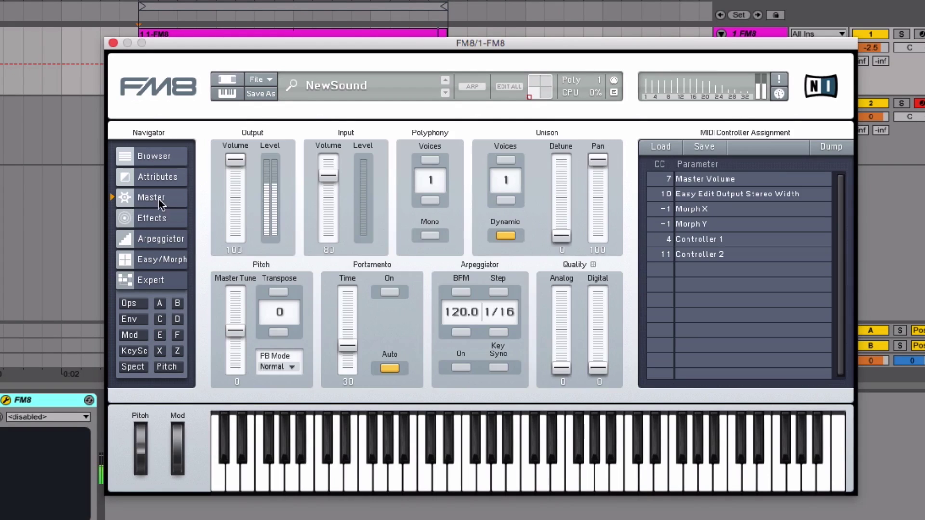
drag(432, 176, 432, 157)
drag(231, 158, 230, 173)
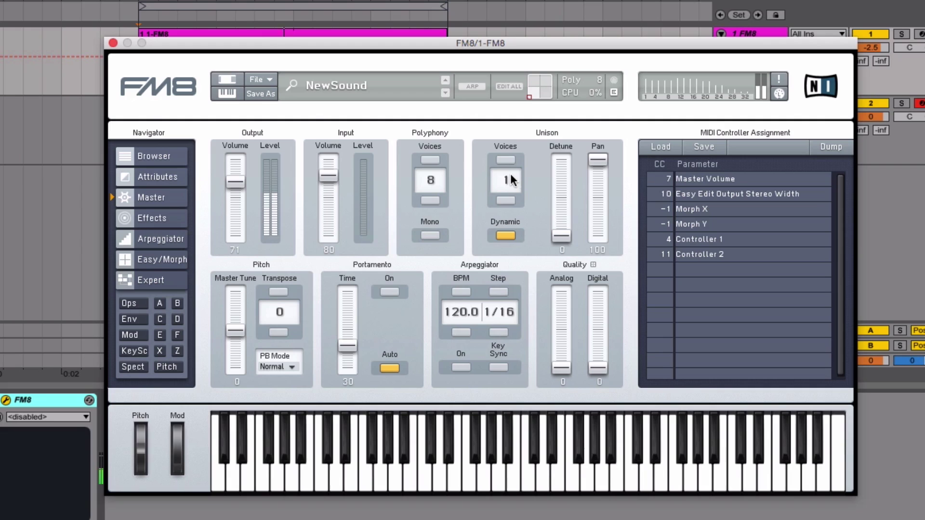
drag(510, 181, 514, 149)
drag(555, 202, 560, 197)
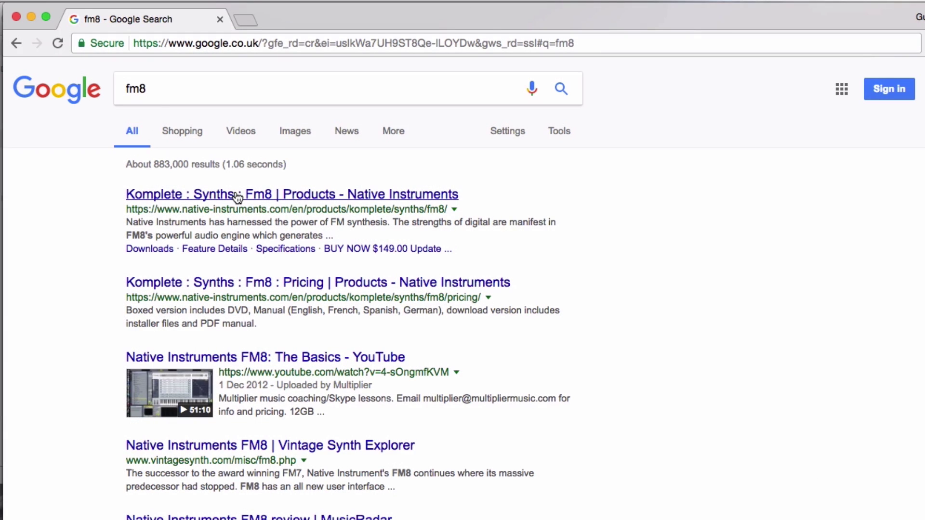
Open the 'Komplete : Synths : Fm8 | Products - Native Instruments' search result.
click(237, 196)
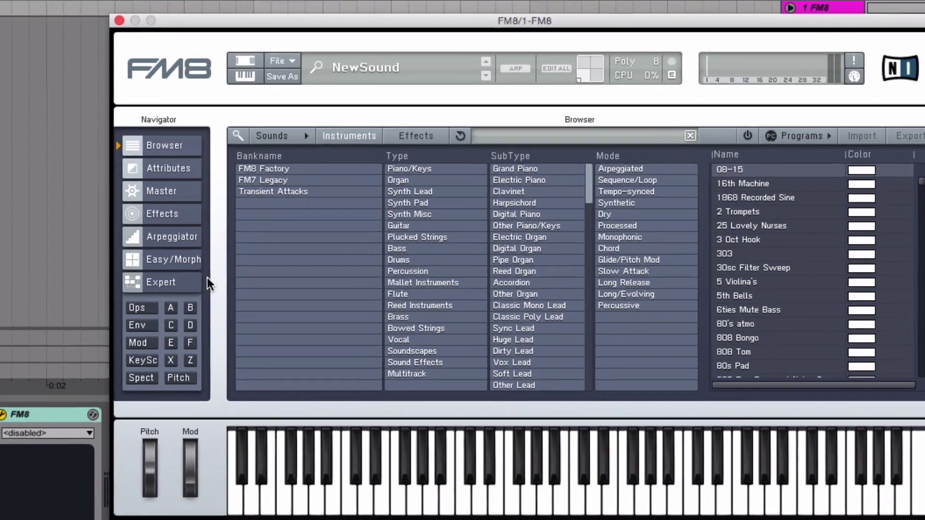
Switch to the Expert page to show the operators and FM Matrix.
click(151, 280)
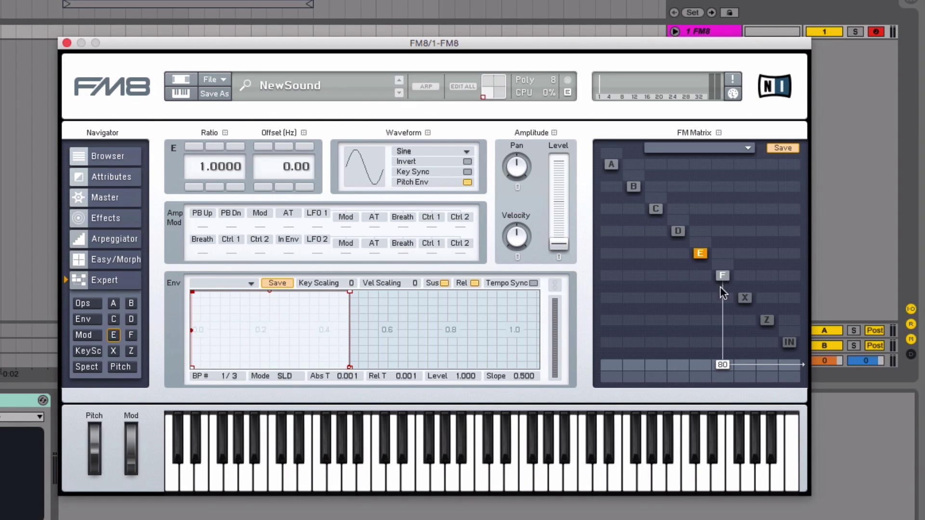
Set the FM Matrix cell between E and F so operator E modulates F at 50.
drag(703, 276, 703, 254)
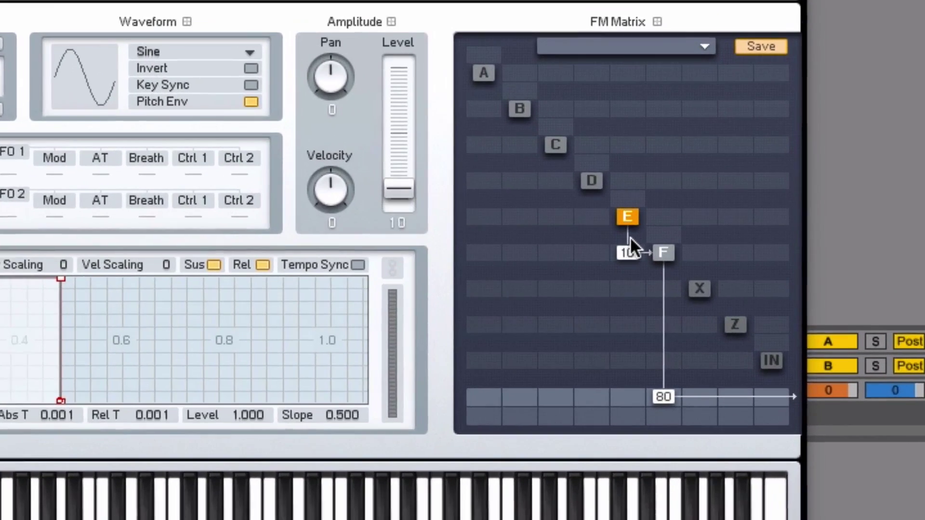
drag(625, 215, 634, 189)
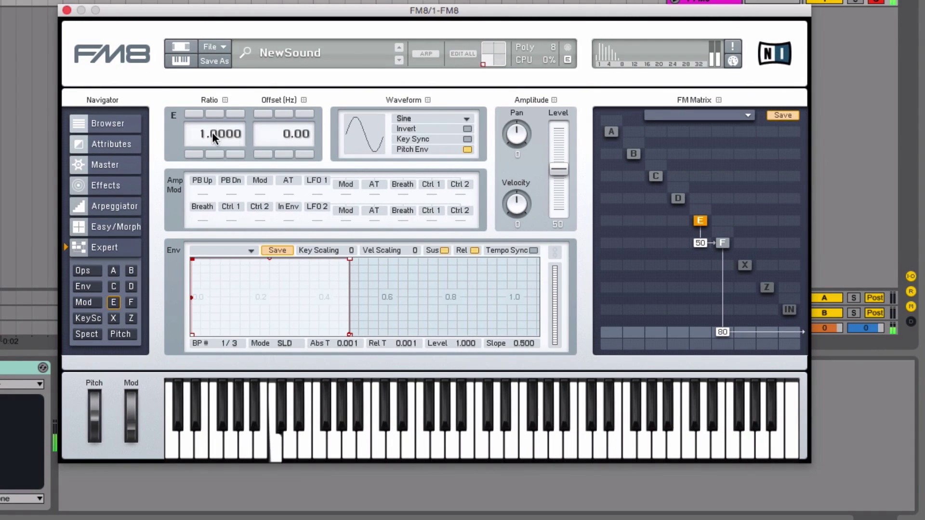
Sweep operator E's Ratio from zero up through higher values, settling at 8.5847.
drag(211, 133, 228, 77)
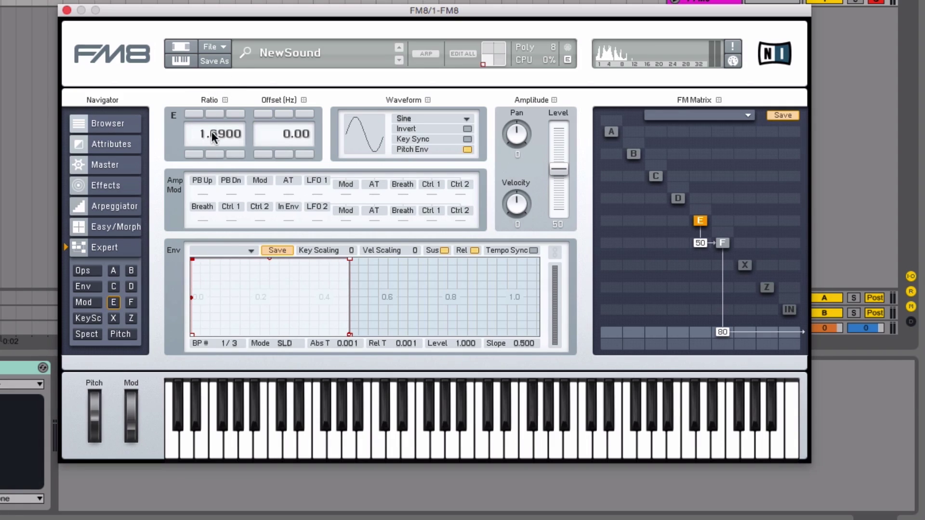
drag(212, 133, 228, 289)
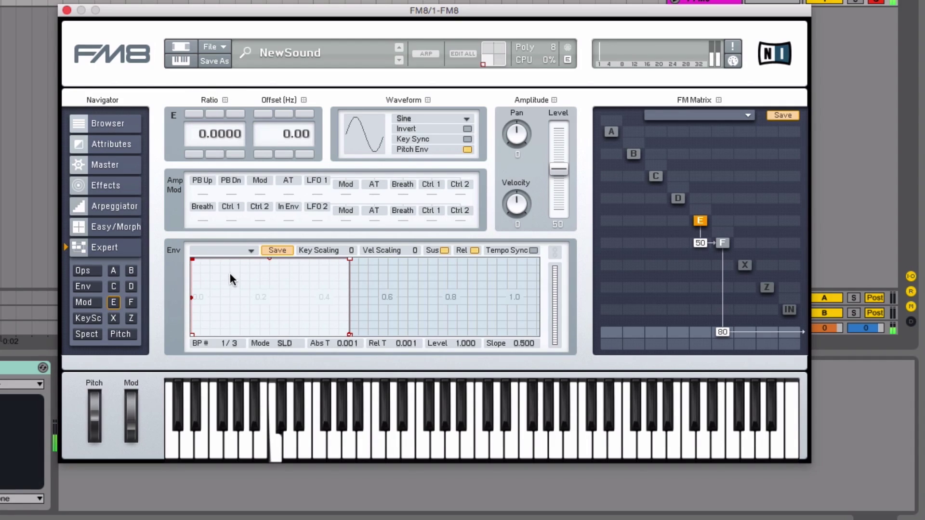
drag(236, 131, 240, 17)
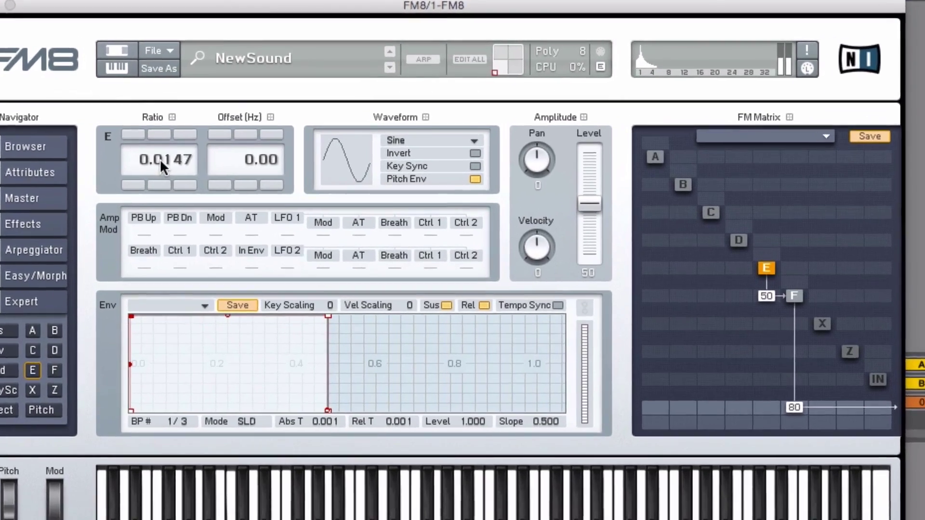
drag(221, 134, 216, 114)
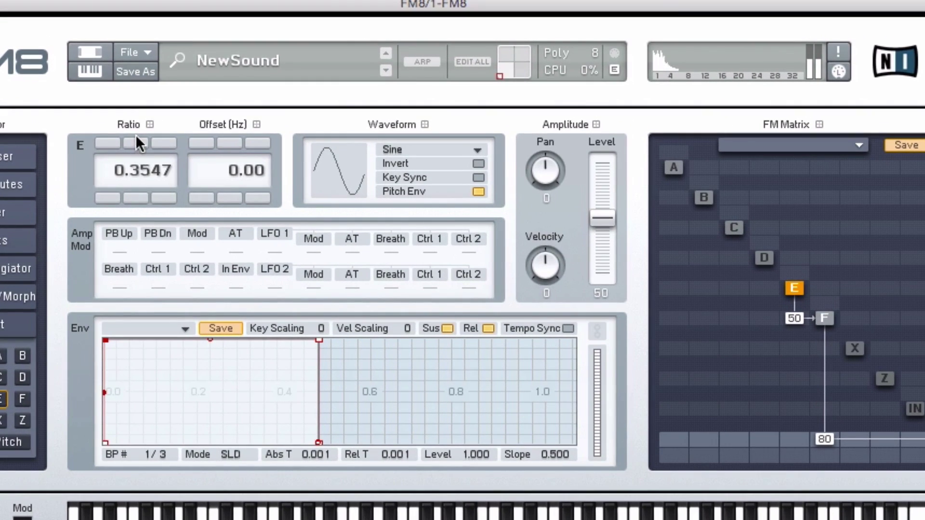
drag(135, 134, 139, 23)
drag(135, 168, 124, 107)
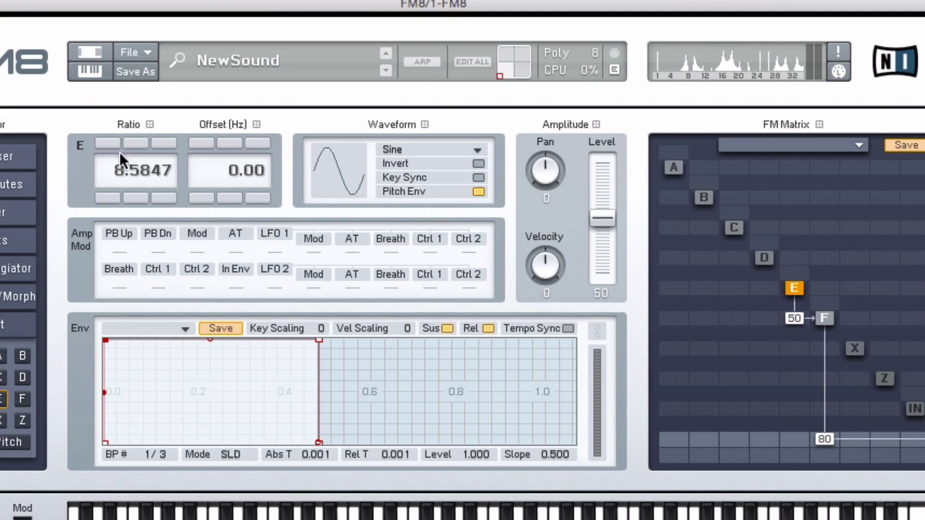
Enter 4 directly into operator E's Ratio field.
double_click(123, 165)
text(4)
key(Return)
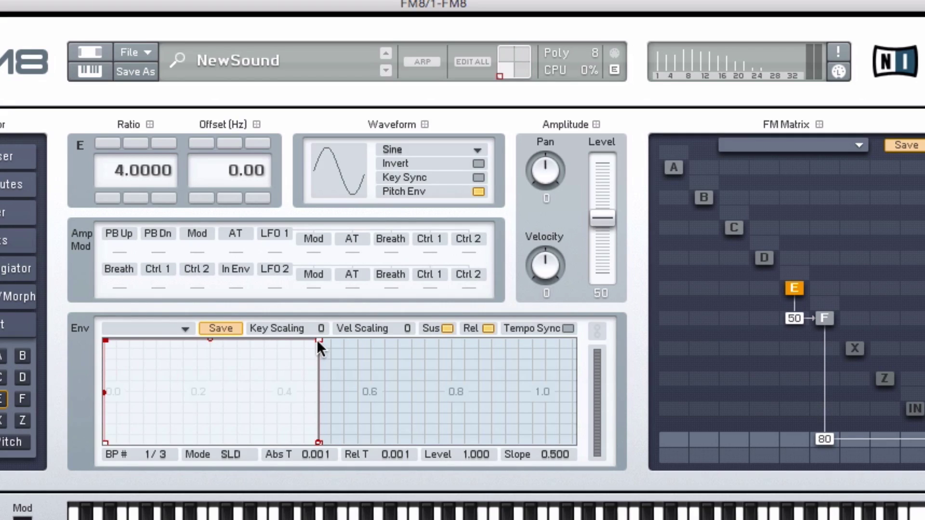
Shape operator E's envelope into a curved decay reaching zero near 0.4, with a short attack.
drag(317, 339, 274, 445)
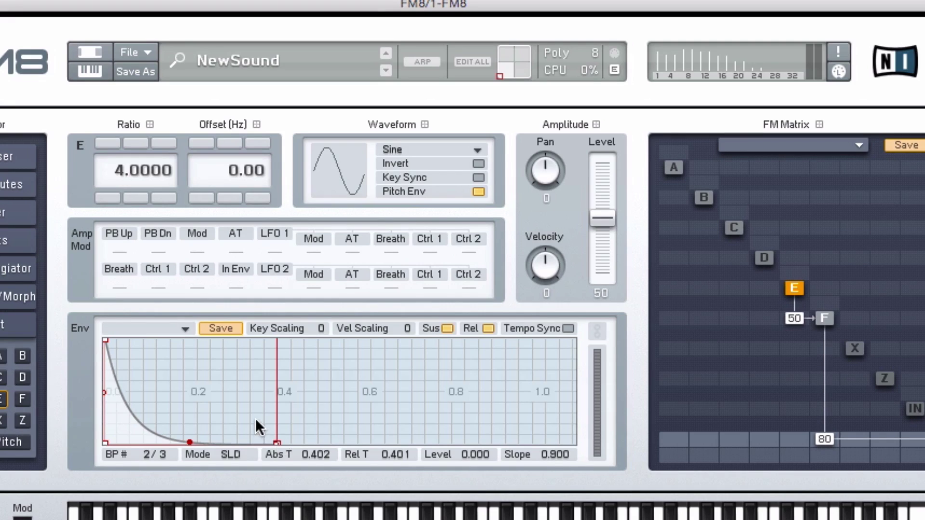
drag(104, 339, 89, 325)
mouse_move(188, 441)
mouse_down()
mouse_move(194, 388)
mouse_move(188, 428)
mouse_up()
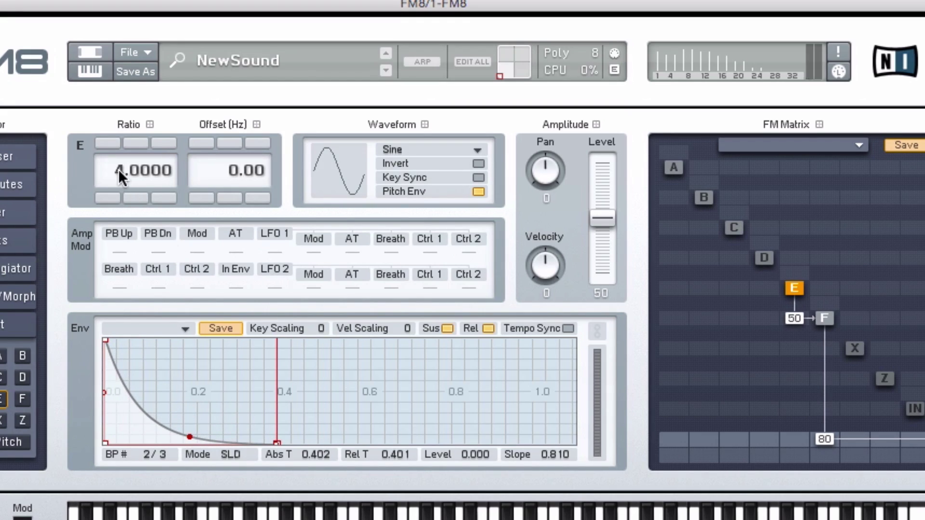
Try operator E's ratio below 4 and at 9, and lower the E→F amount to 14.
drag(118, 170, 119, 191)
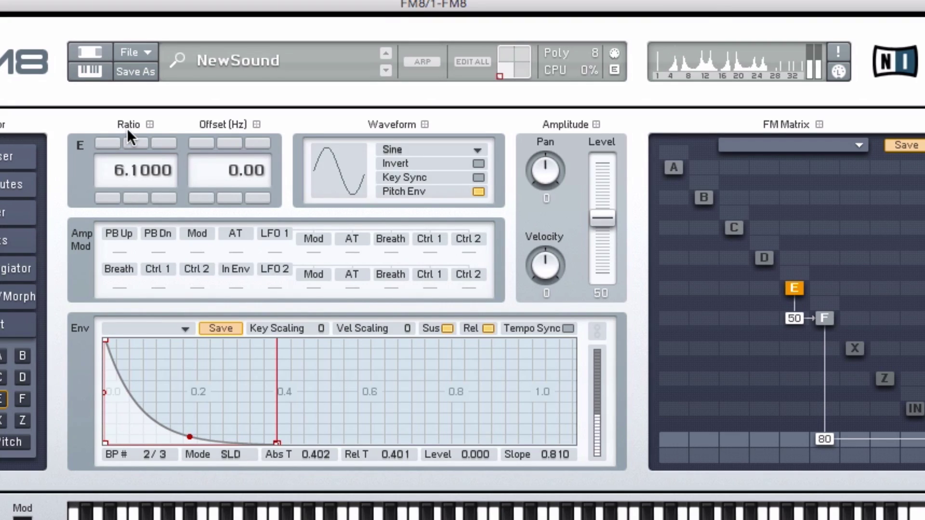
drag(126, 128, 137, 153)
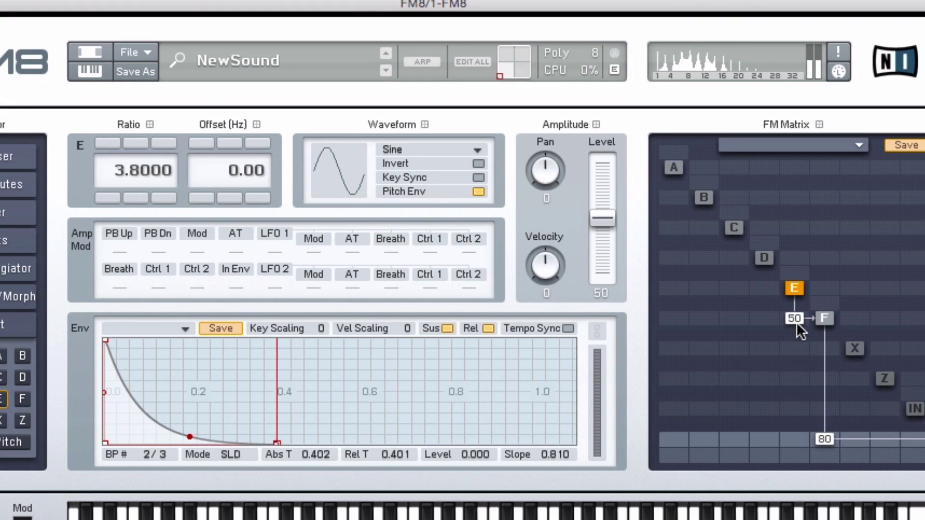
drag(794, 318, 796, 283)
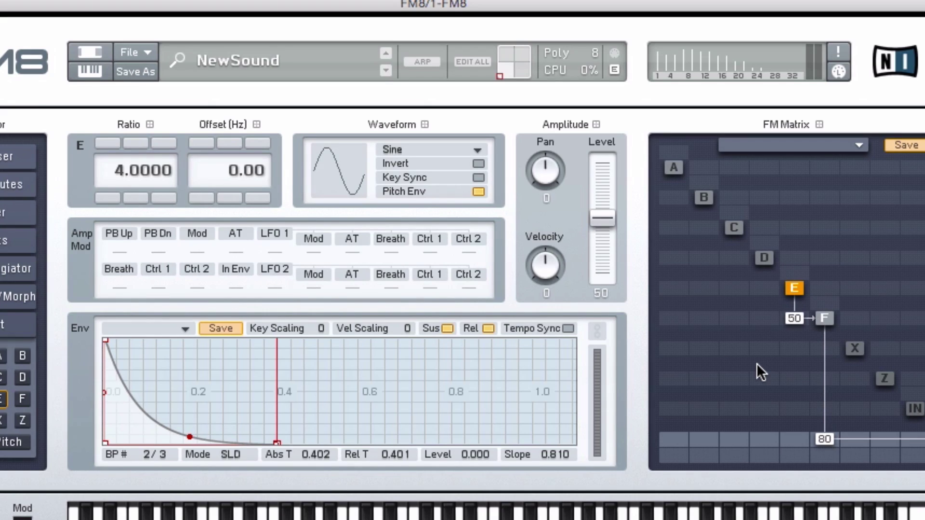
mouse_move(791, 278)
mouse_down()
mouse_move(801, 212)
mouse_move(801, 274)
mouse_up()
drag(816, 304, 825, 277)
Set operator E's ratio to 15.0000 and move envelope breakpoint 2 earlier to Abs T 0.121.
drag(114, 175, 117, 52)
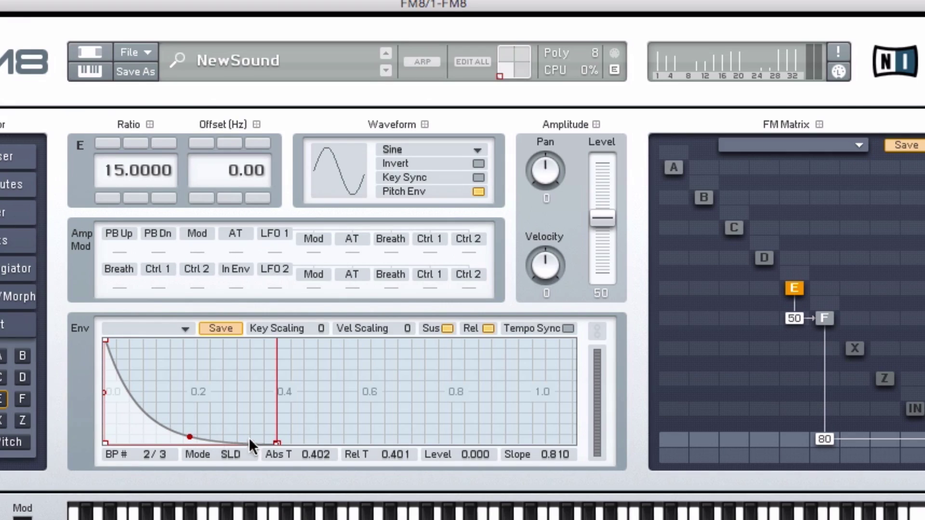
drag(273, 439, 153, 471)
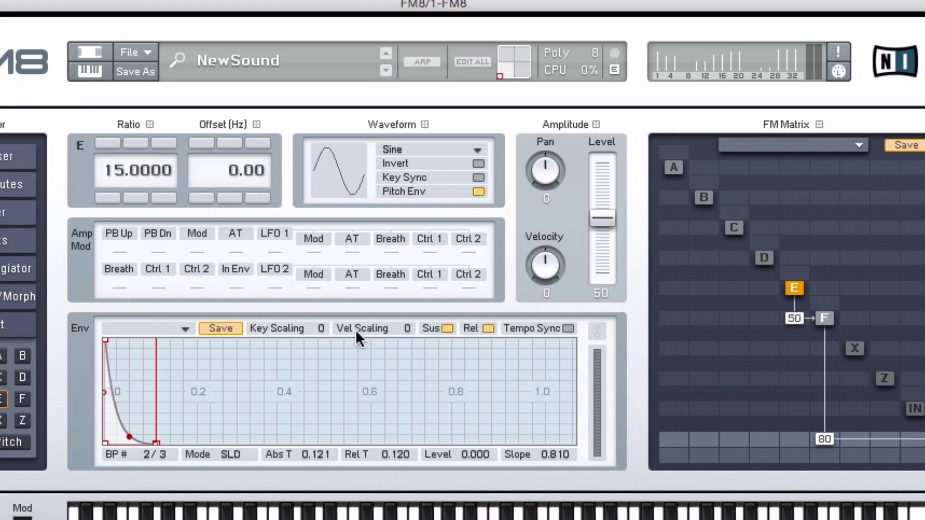
Drop the E→F amount to 27 and back up, then lower E's ratio to 8.0000.
drag(796, 315, 789, 339)
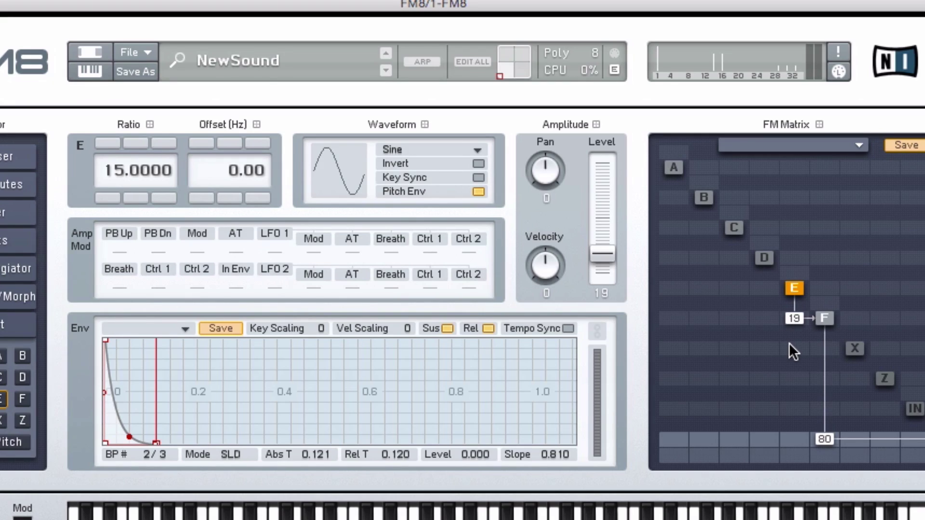
drag(794, 321, 792, 290)
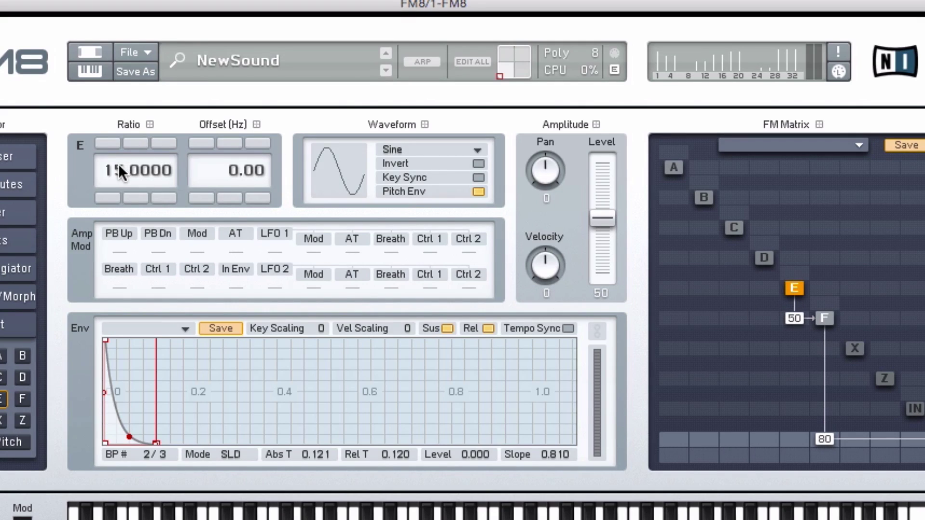
drag(118, 163, 140, 261)
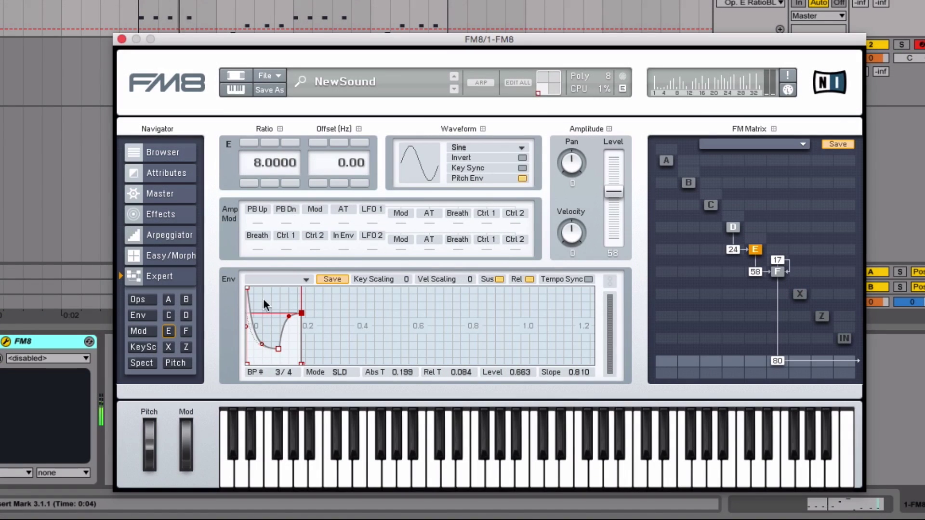
Move operator E's envelope peak to 0.035 with a steeper curve, and enable PsycheDelay and Chorus/Delay.
drag(247, 288, 255, 285)
drag(248, 322, 248, 309)
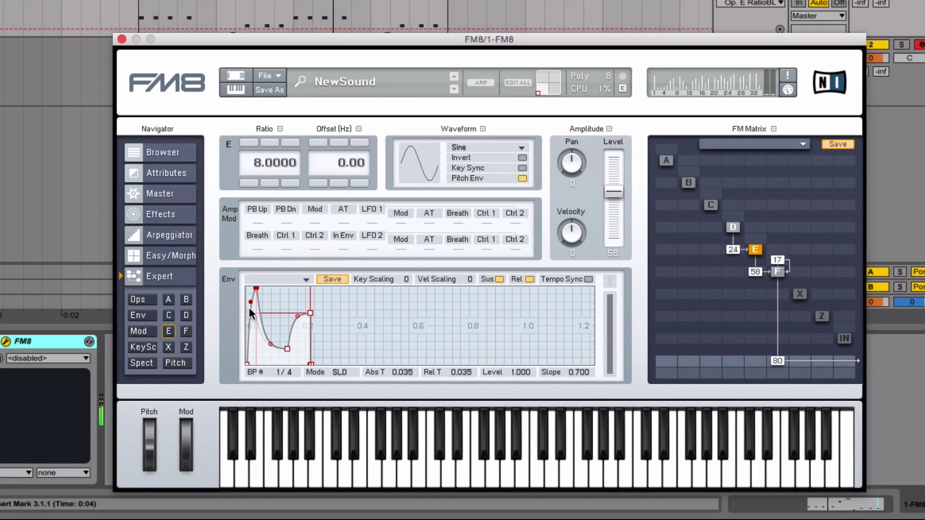
click(163, 216)
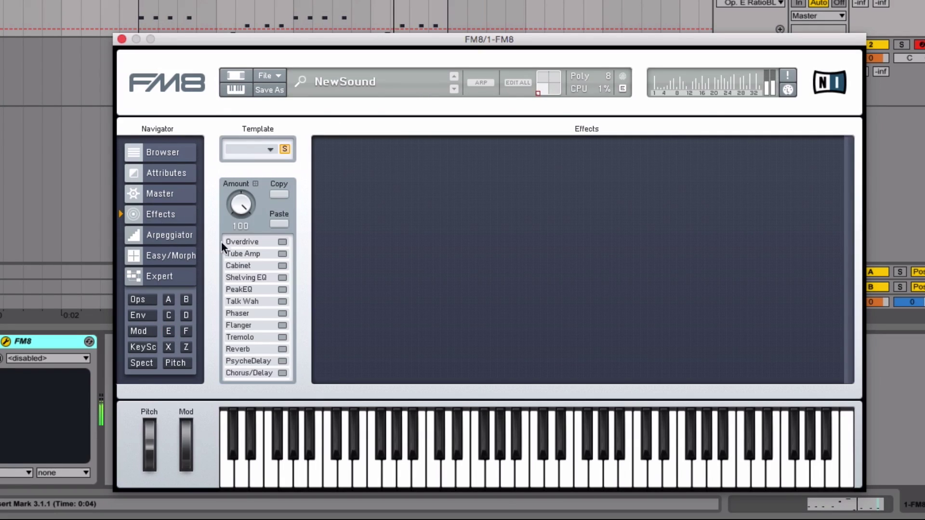
click(283, 360)
click(283, 373)
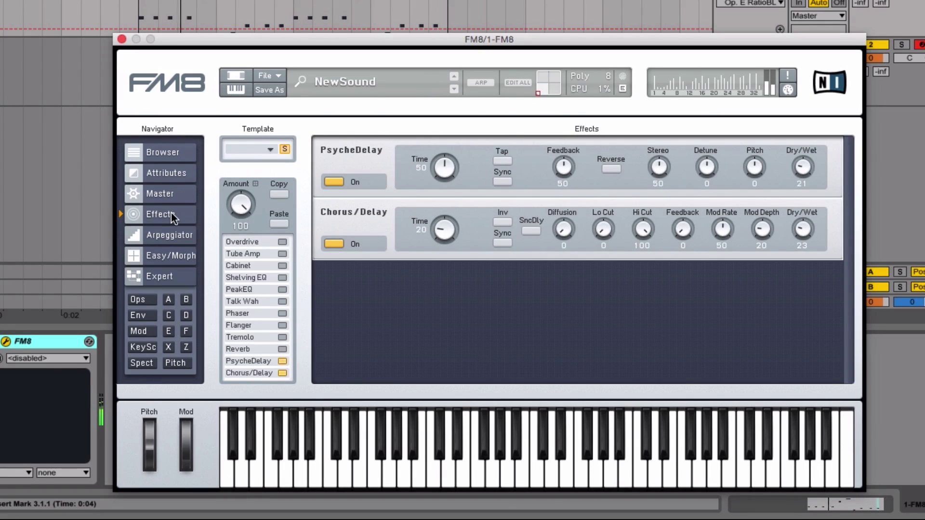
click(170, 274)
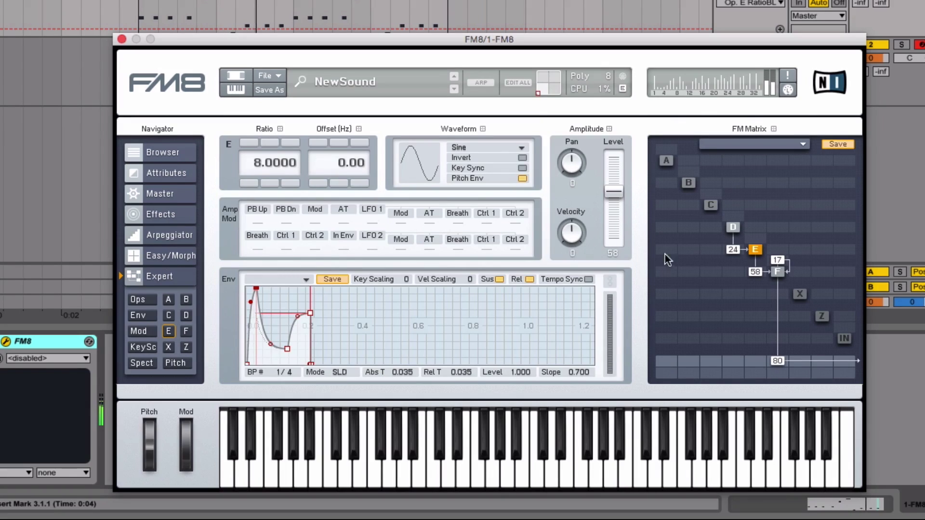